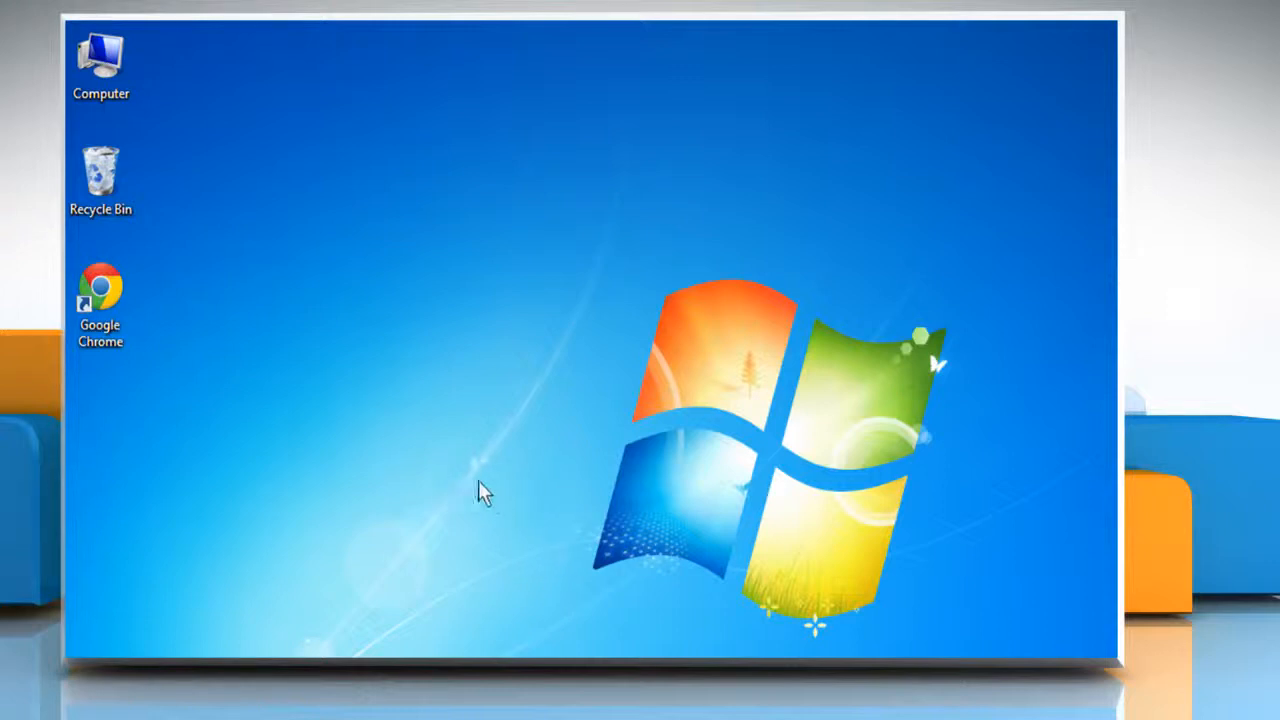
right_click(118, 310)
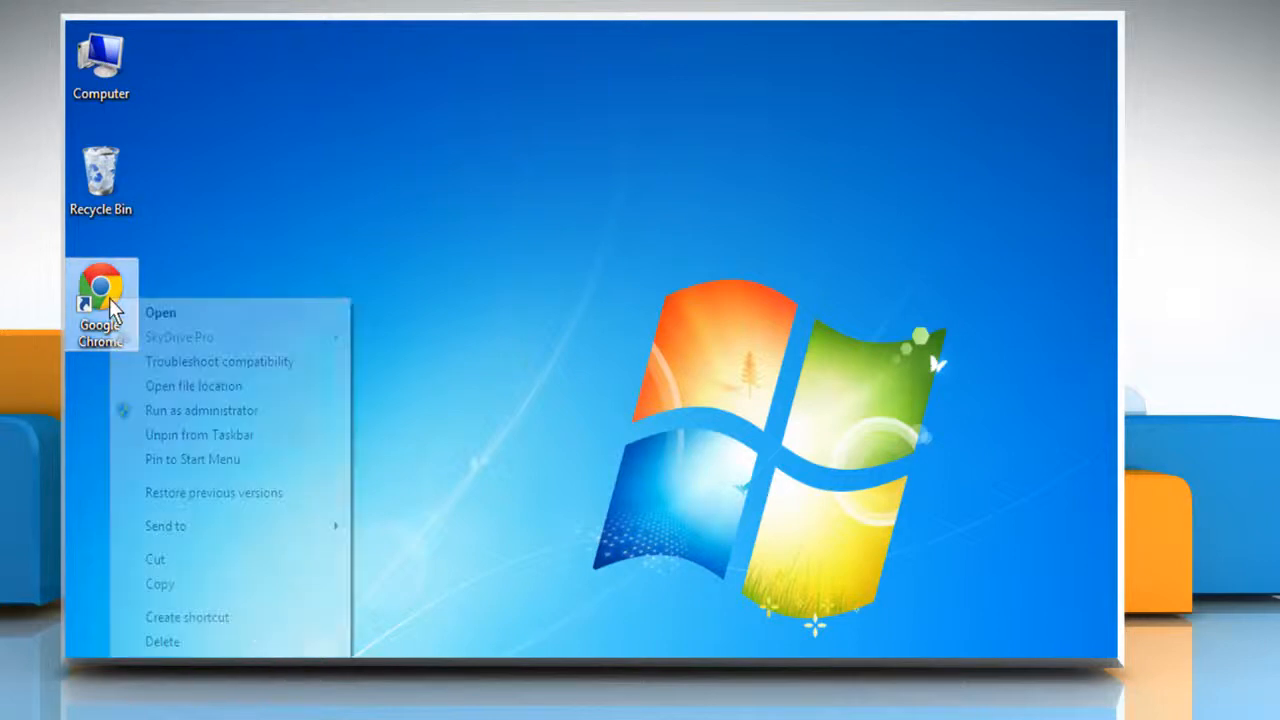
click(166, 300)
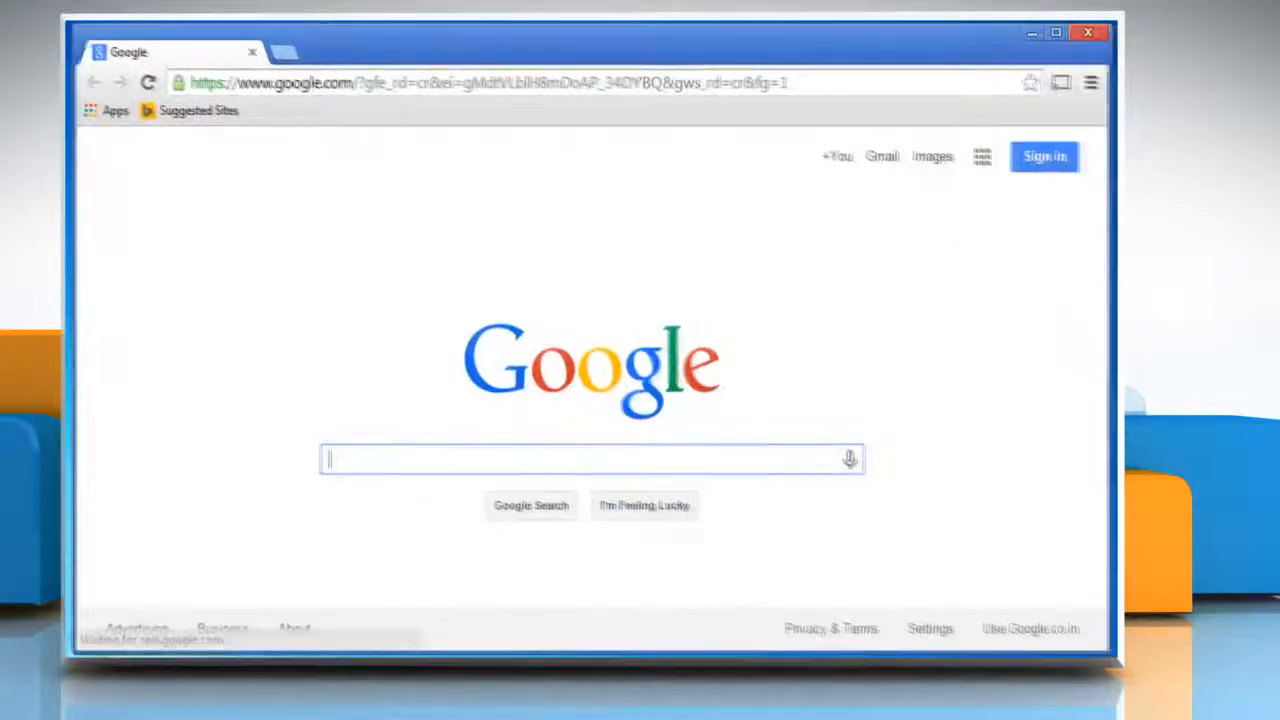
click(680, 87)
text(www.)
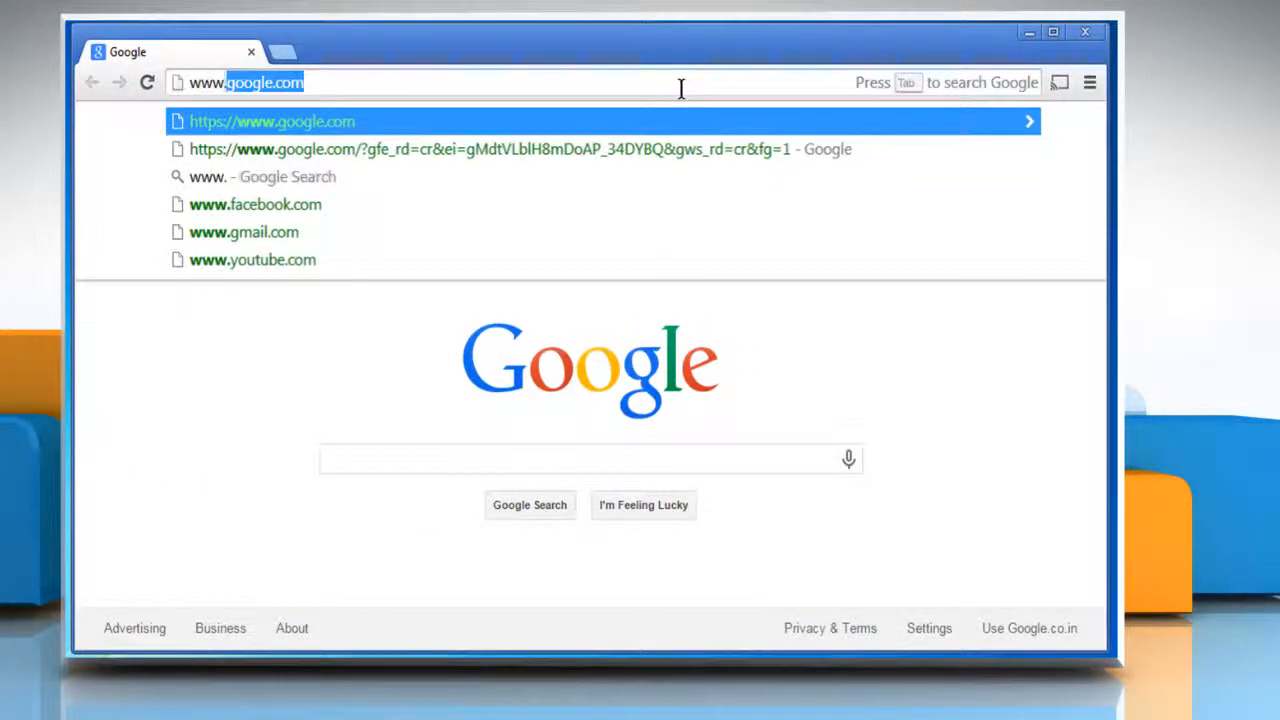
text(facebook.com)
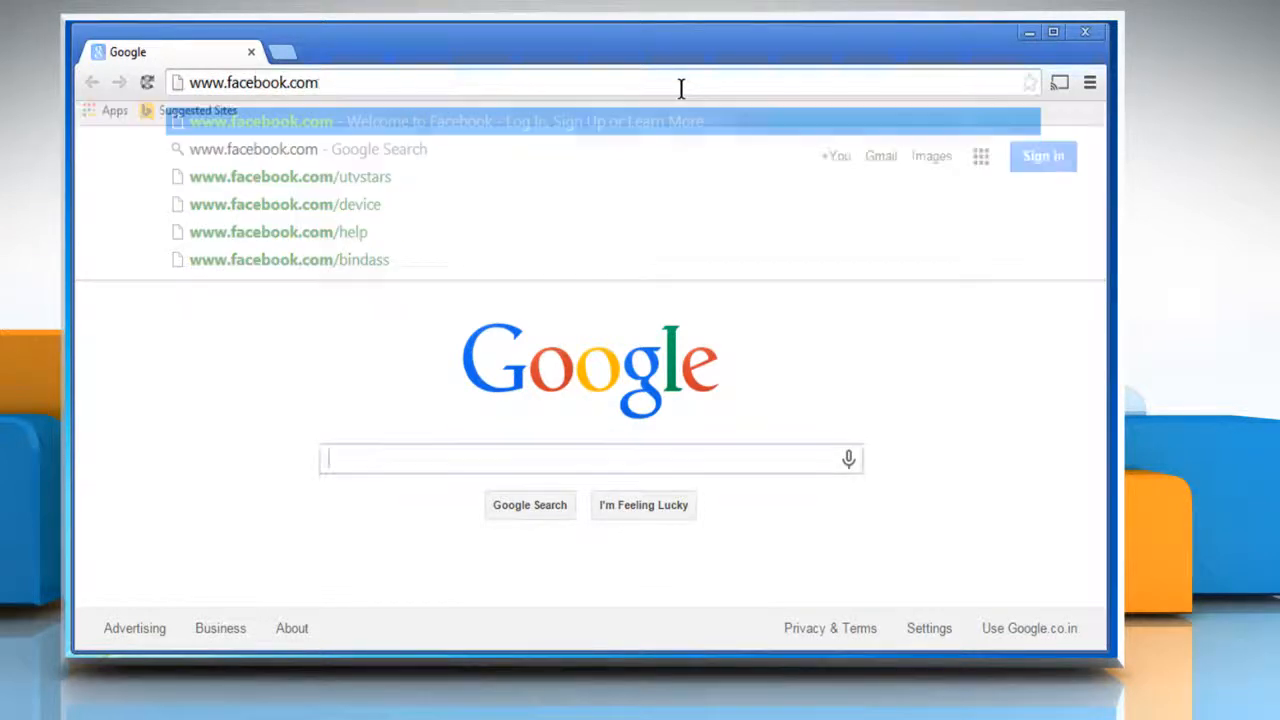
key(Return)
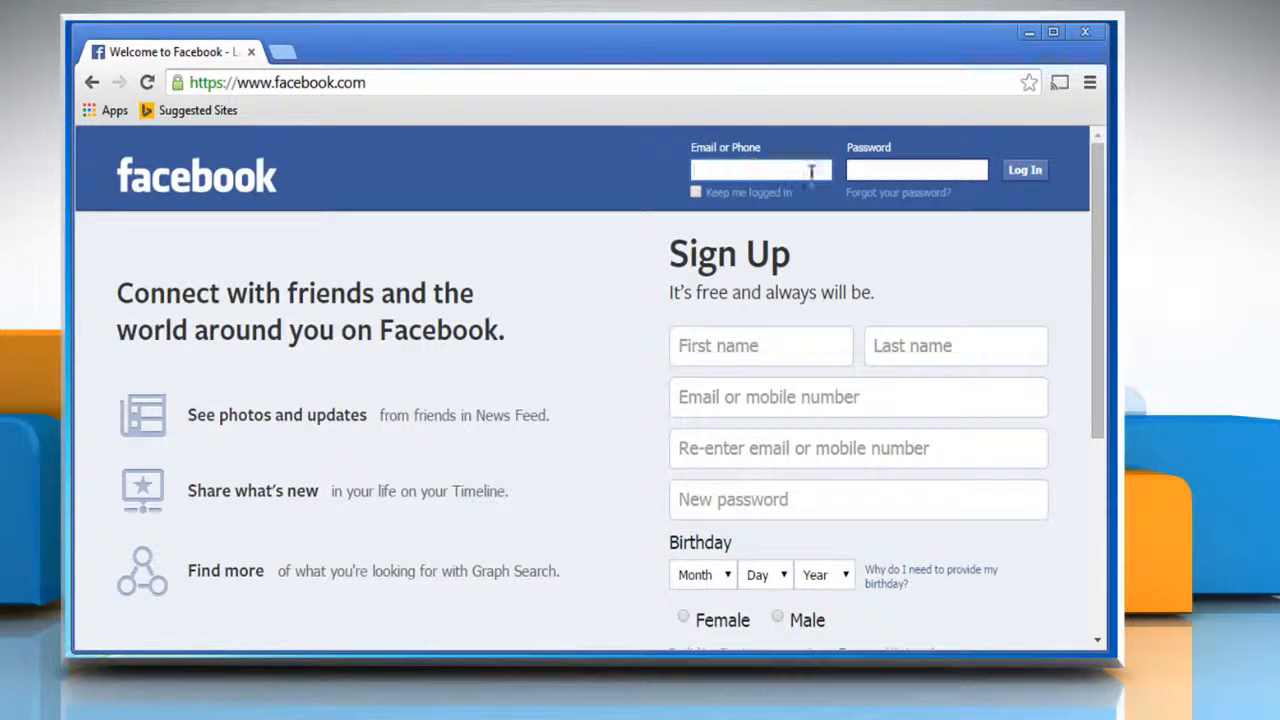
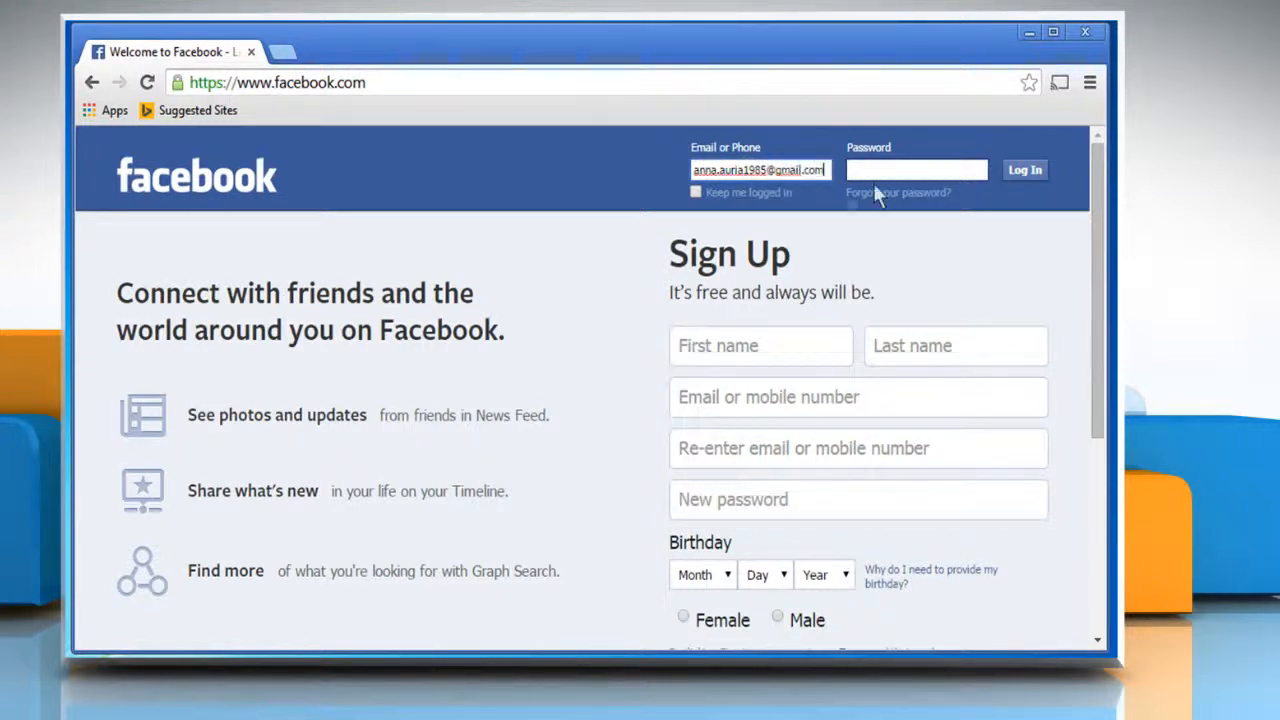
Step: Log in to the Facebook account with the email and password
click(975, 170)
text(•)
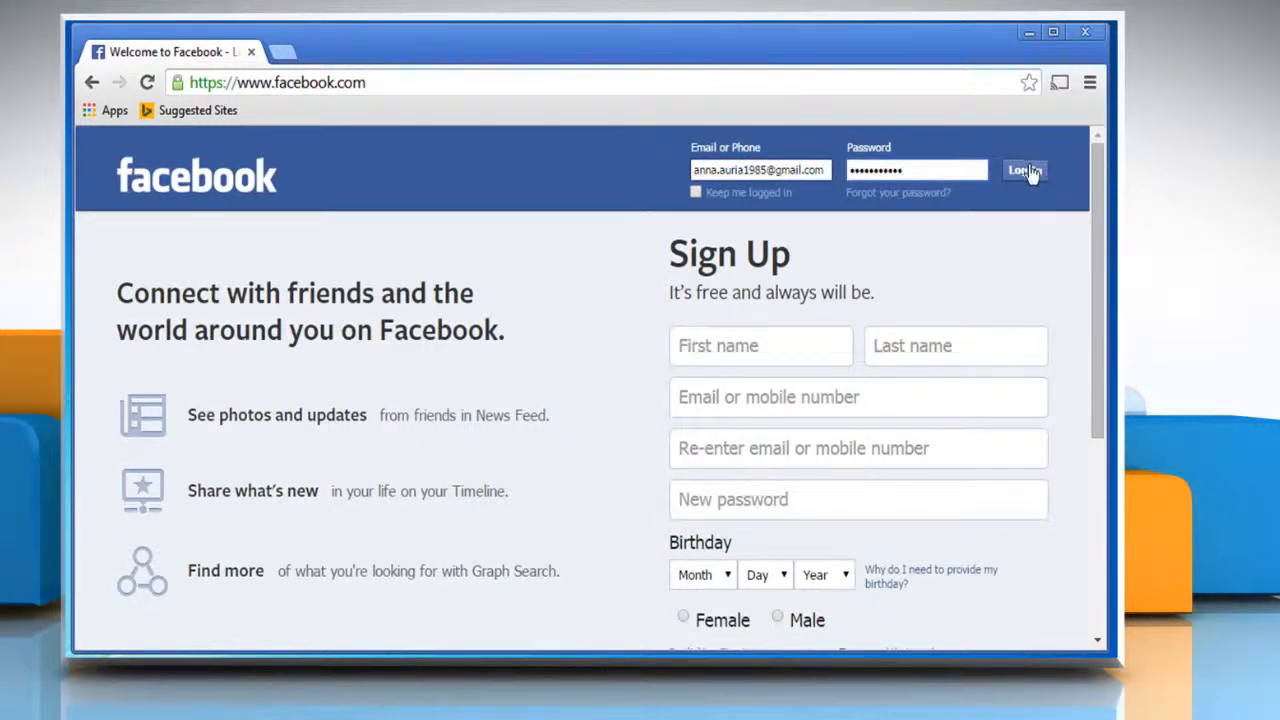
click(1025, 170)
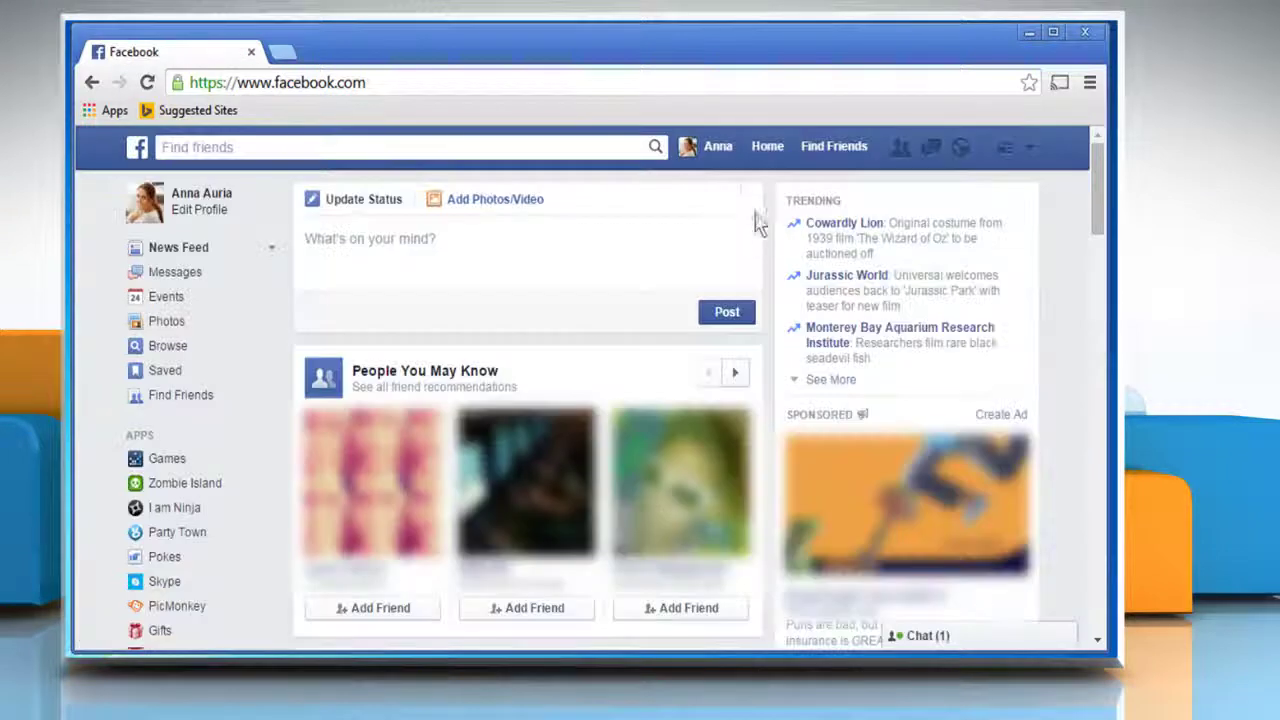
Step: Go to your own profile page from the top bar
click(718, 147)
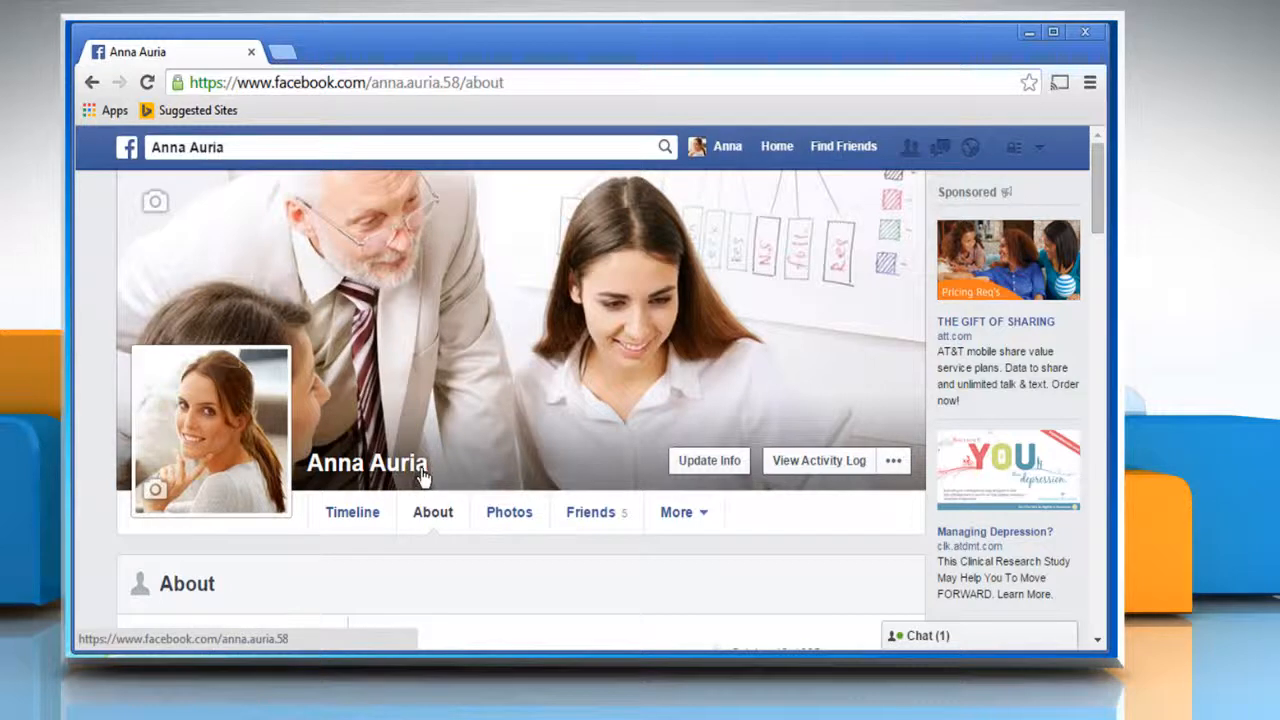
scroll(420, 475, down, 4)
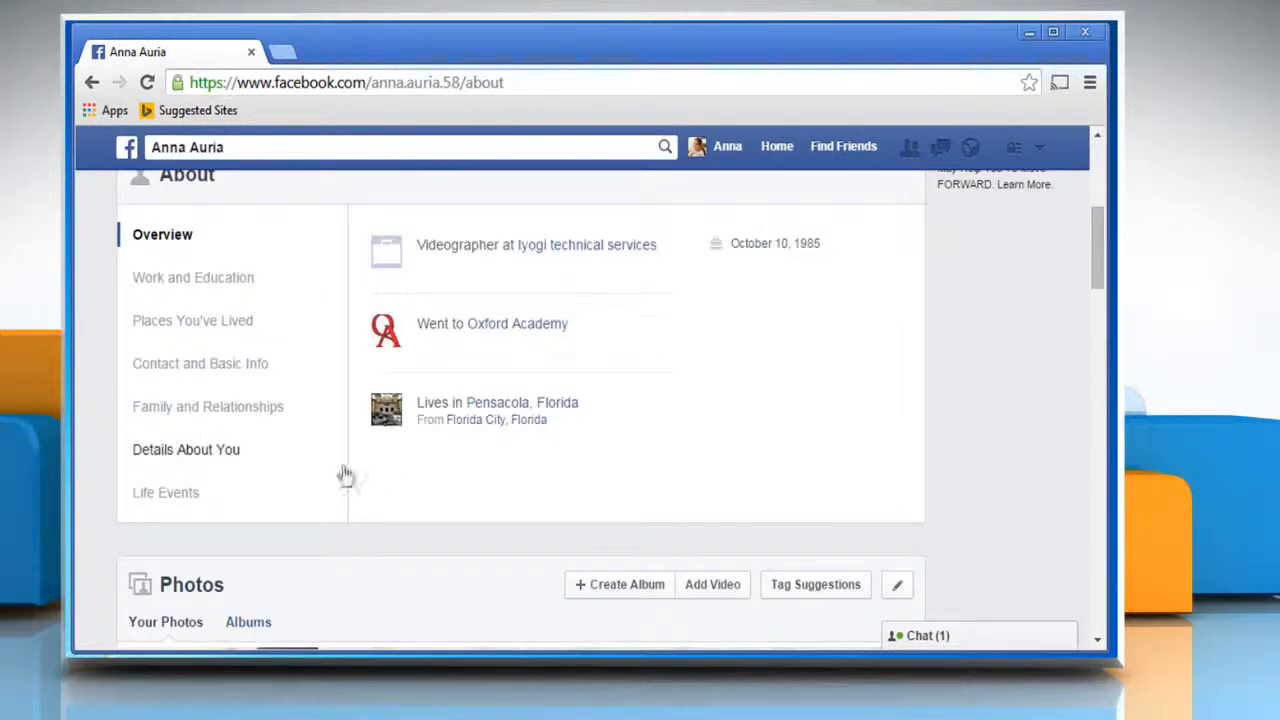
Step: Add the nickname Anny under Details About You, keeping Nickname as the name type
click(207, 458)
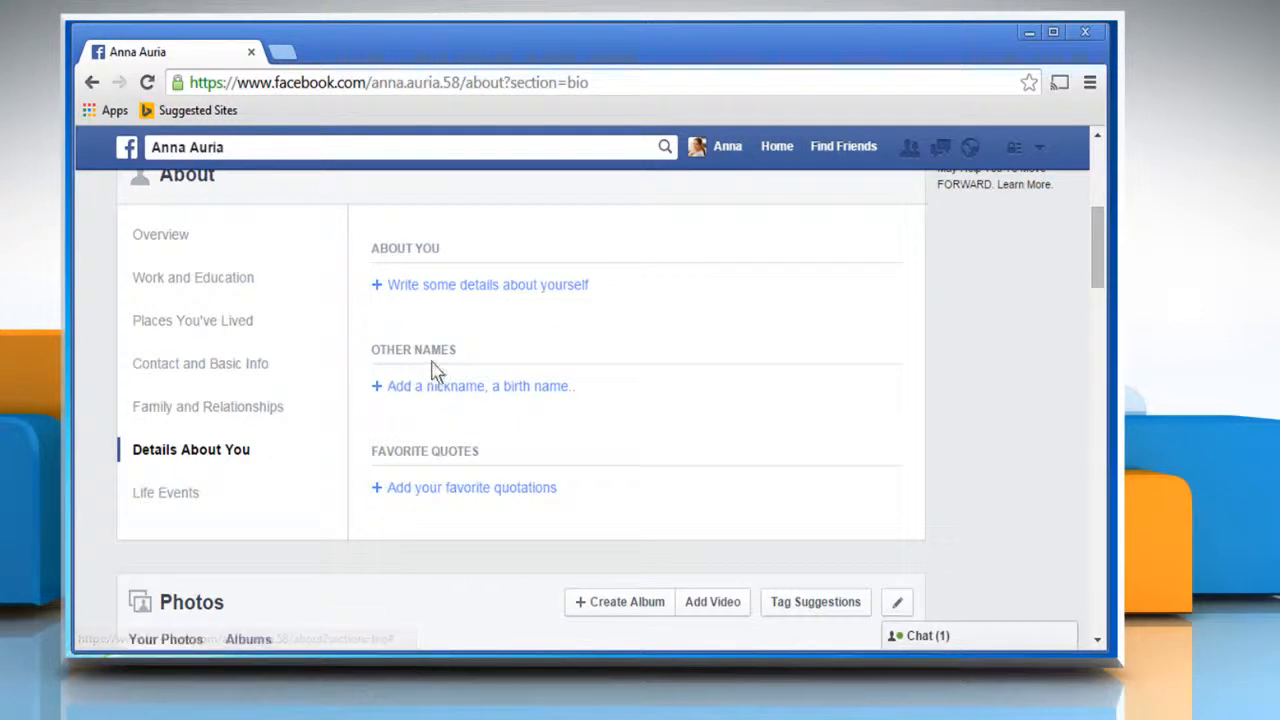
click(464, 390)
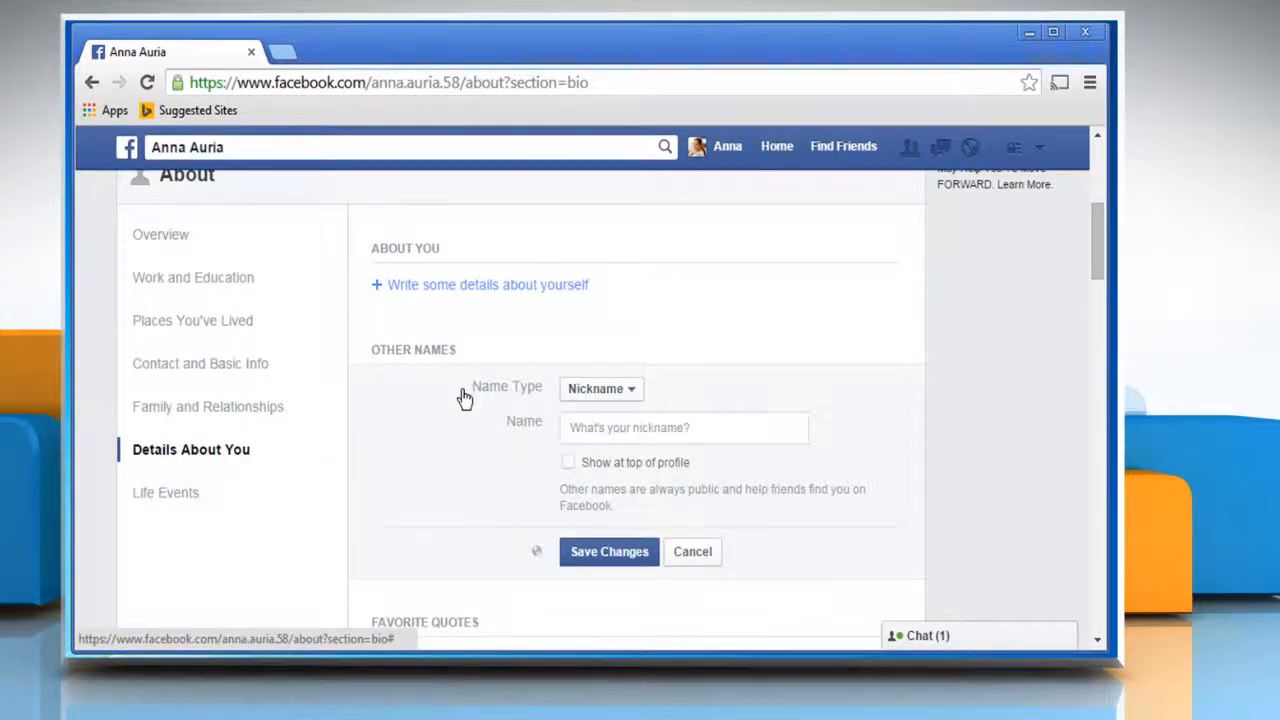
click(630, 390)
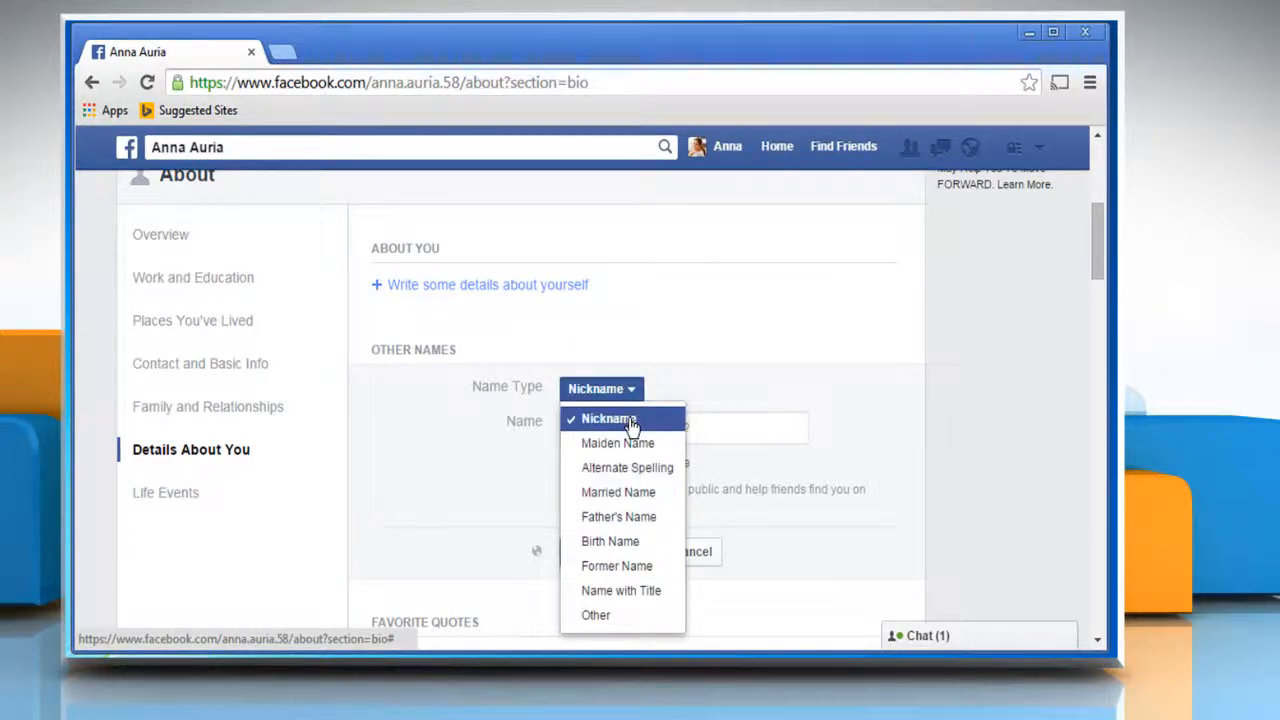
click(610, 419)
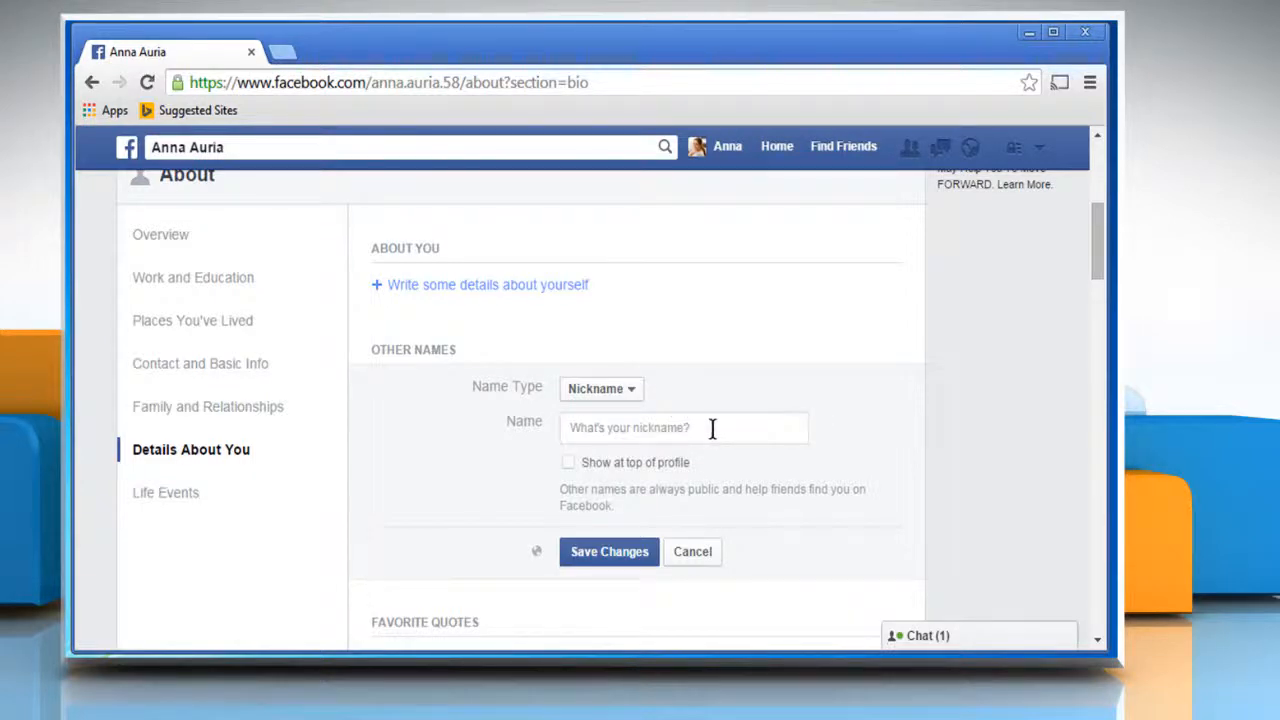
text(Anny)
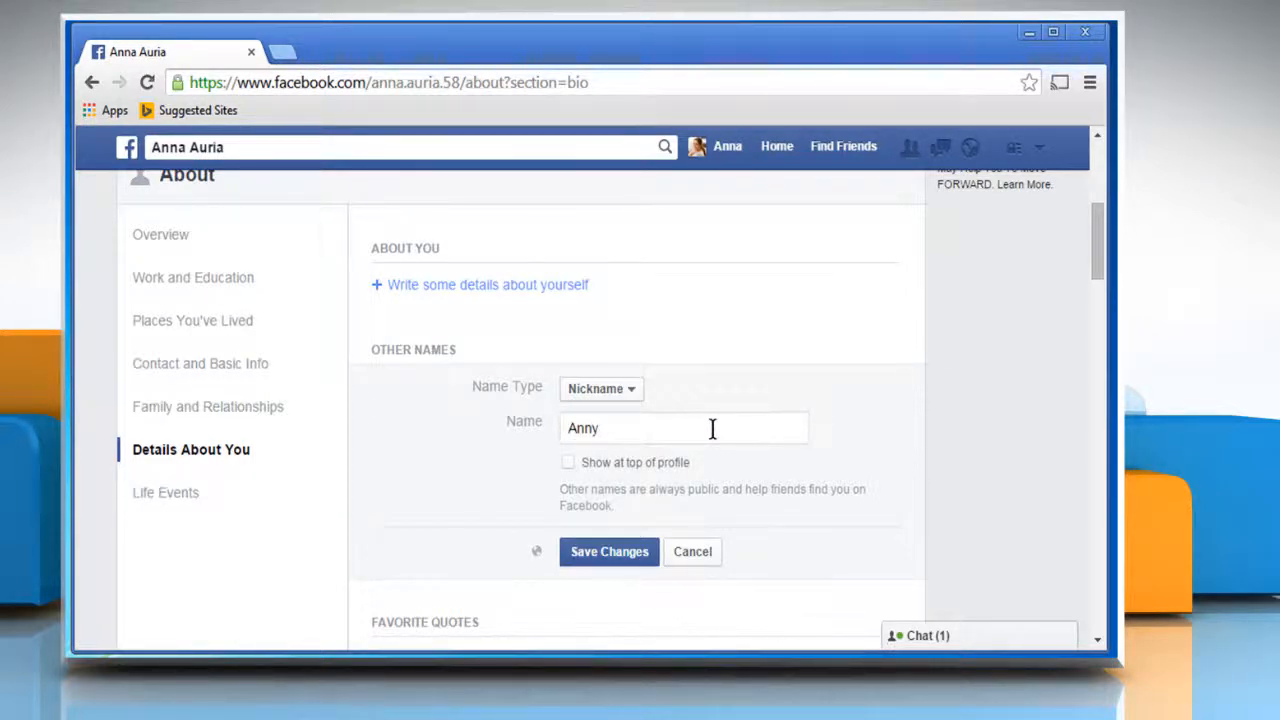
click(615, 555)
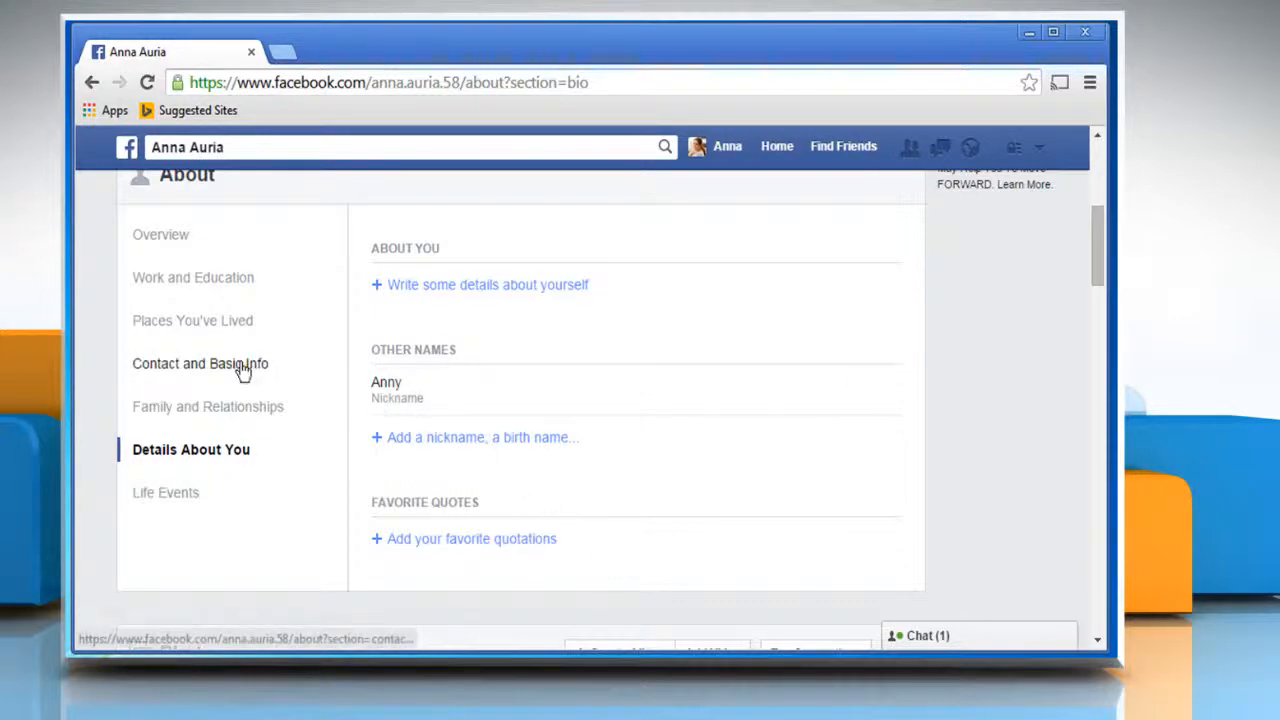
click(241, 368)
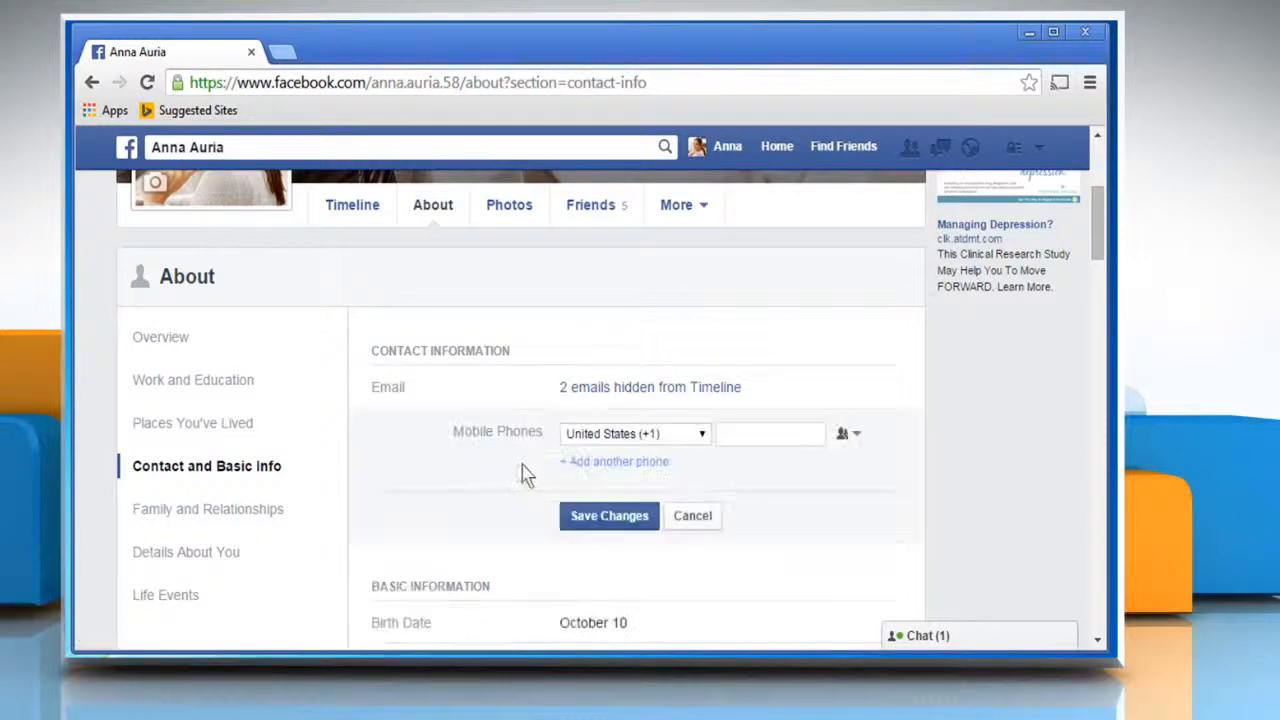
click(770, 433)
text(1115554367)
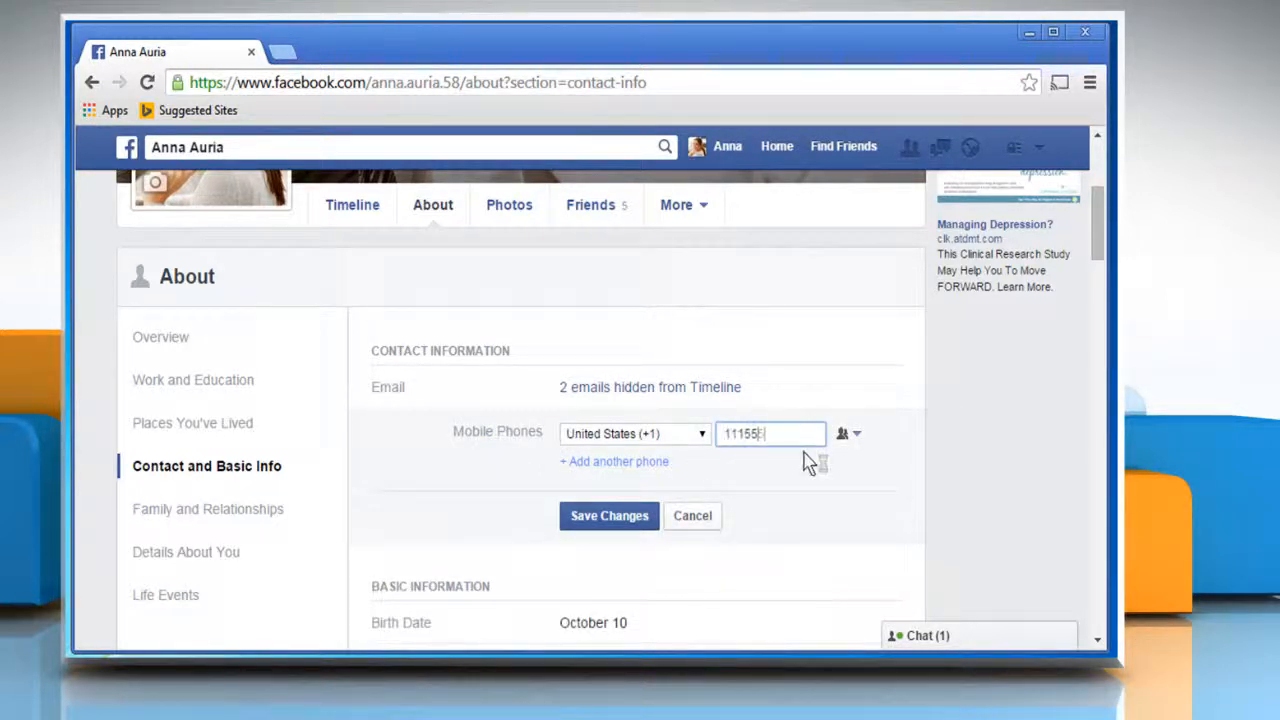
click(612, 516)
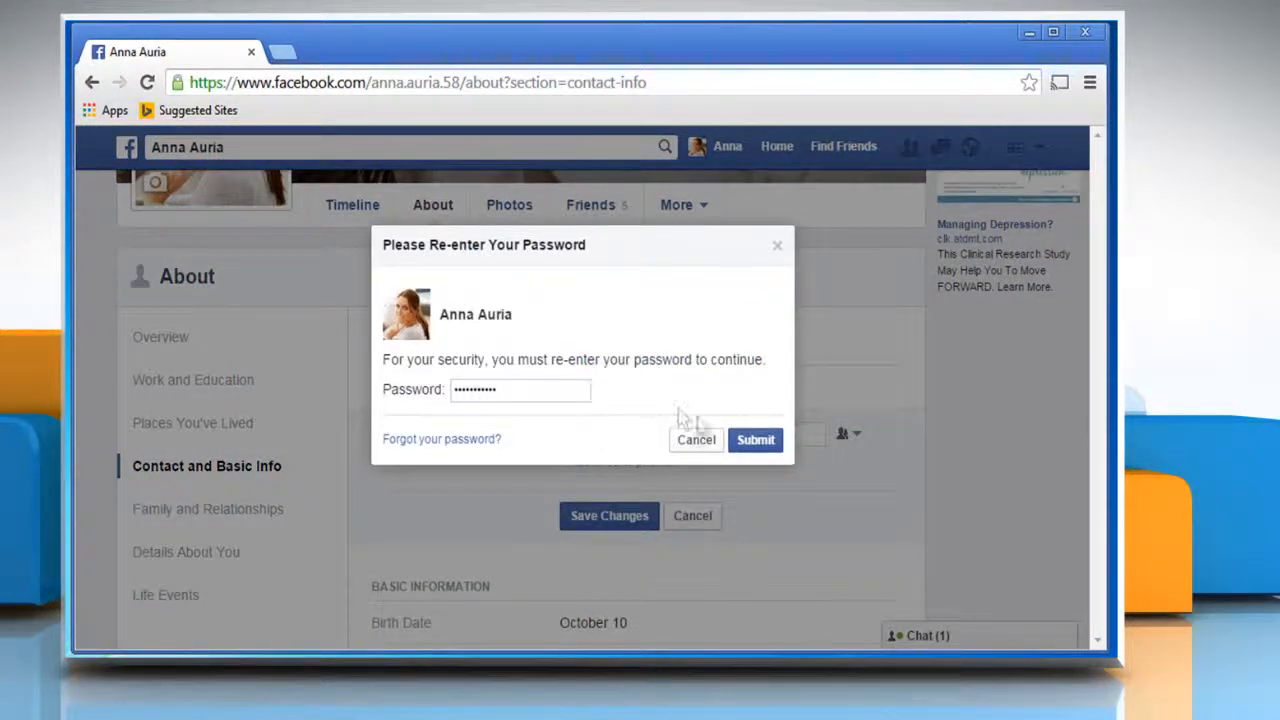
click(755, 440)
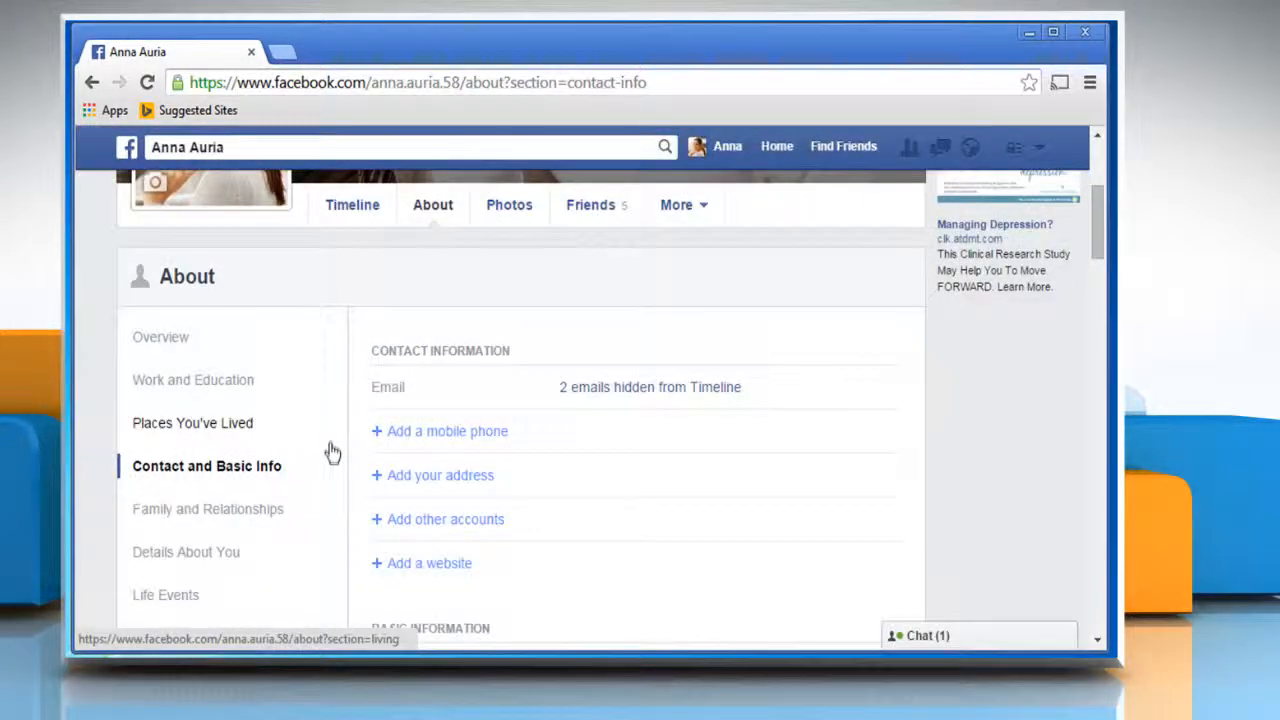
Step: Add the home address as New York, New York and save it
click(468, 482)
click(700, 481)
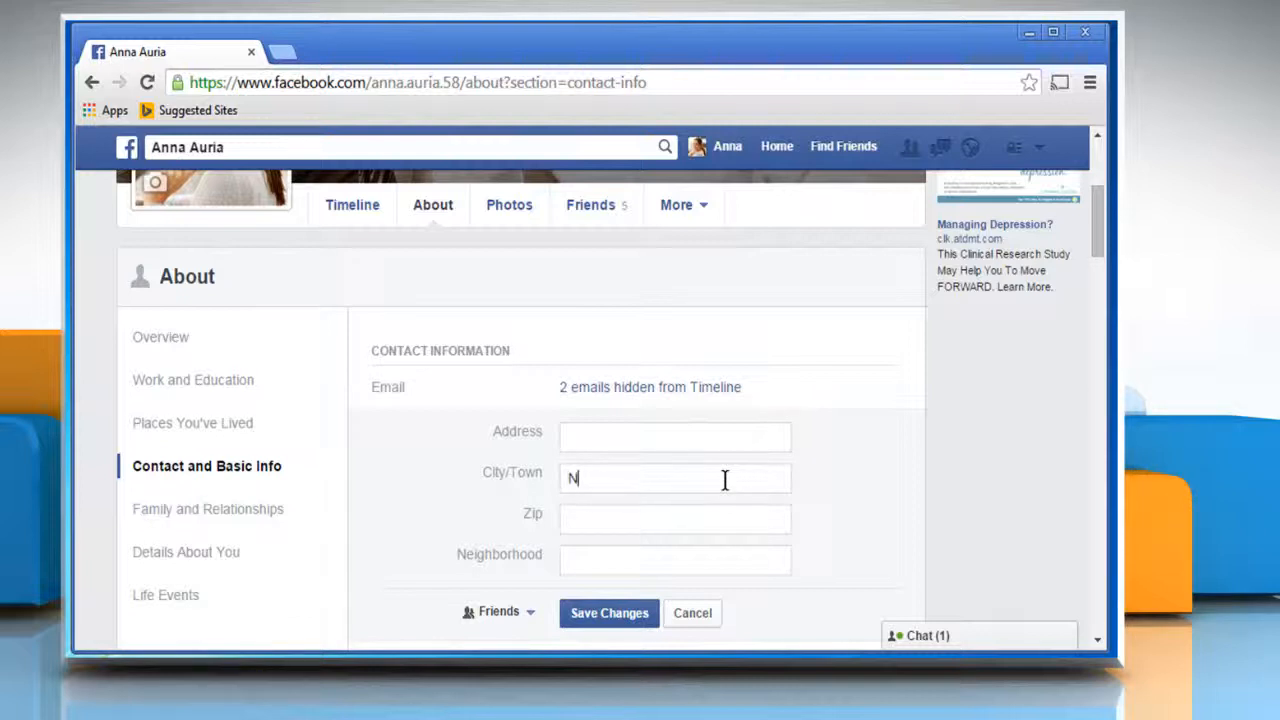
text(ew Y)
click(640, 540)
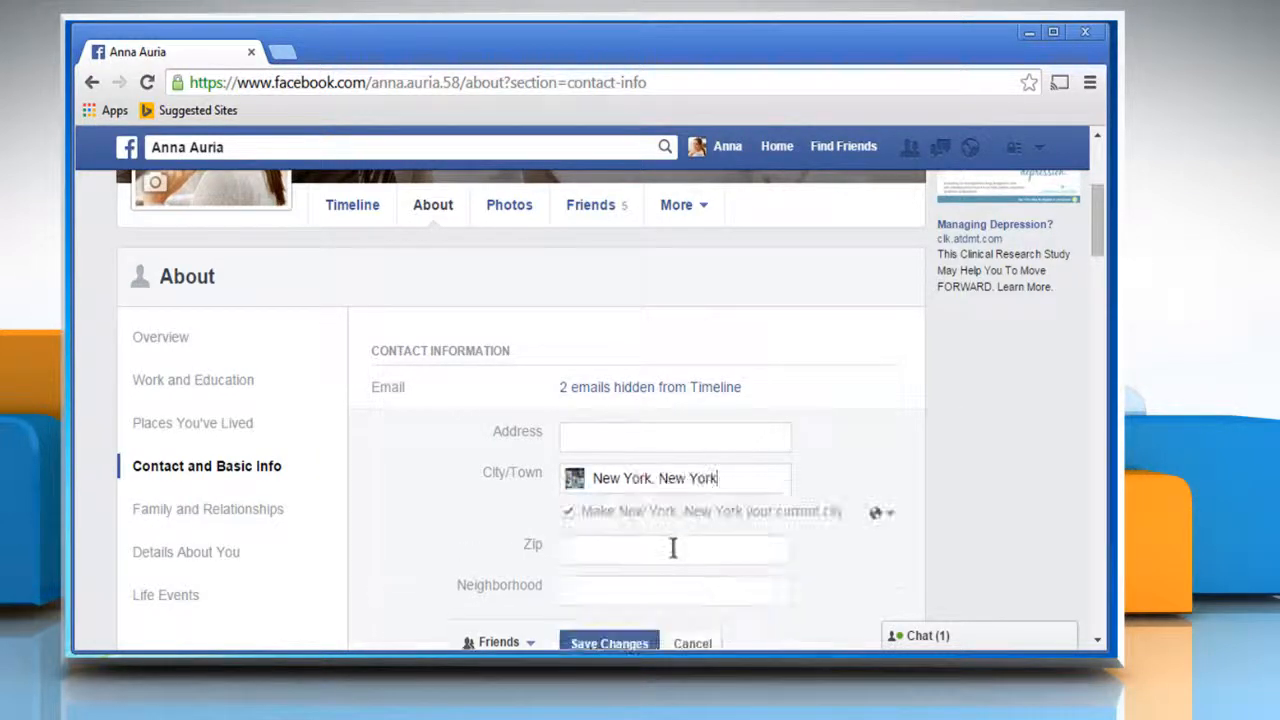
scroll(673, 548, down, 1)
click(609, 541)
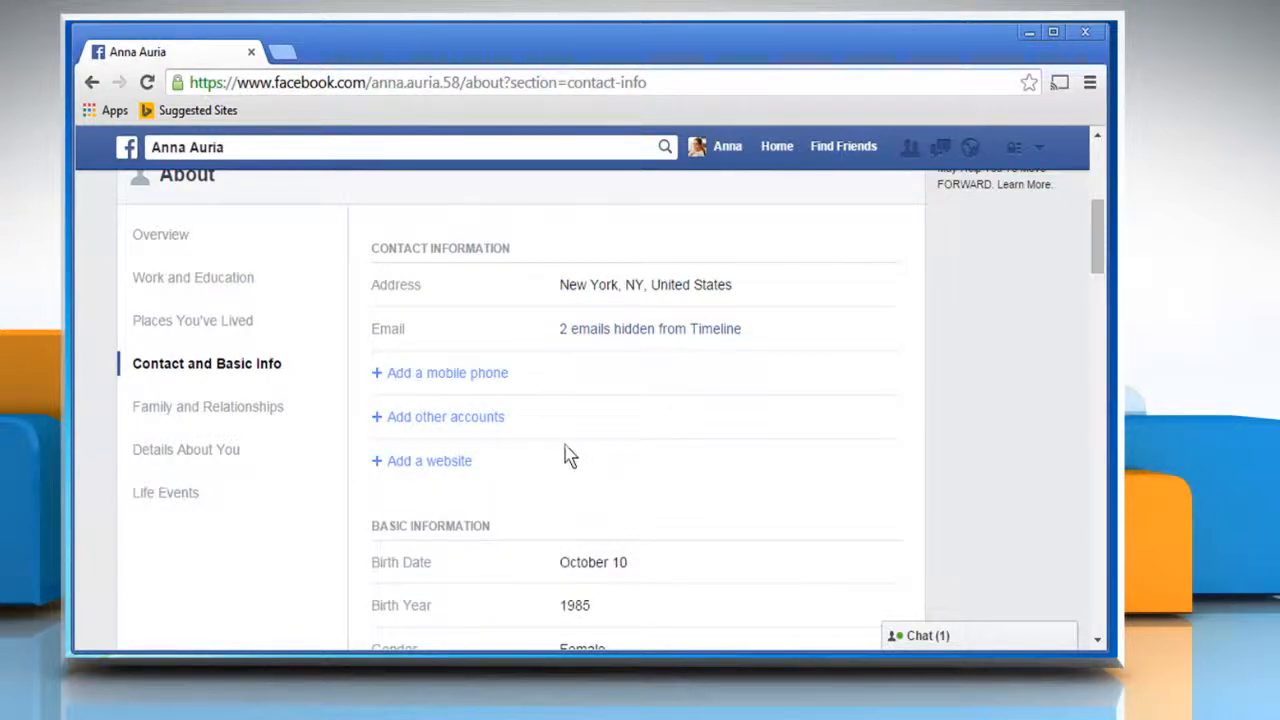
click(455, 466)
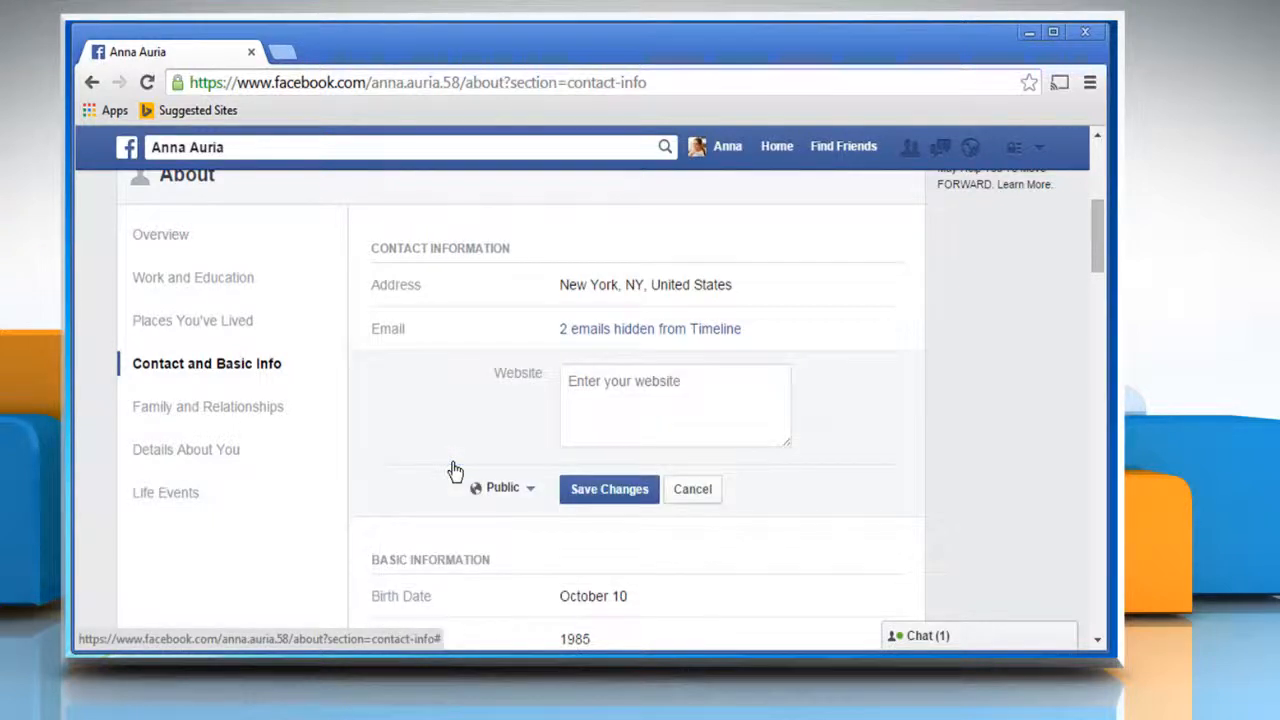
click(688, 405)
text(www.iyogi.com)
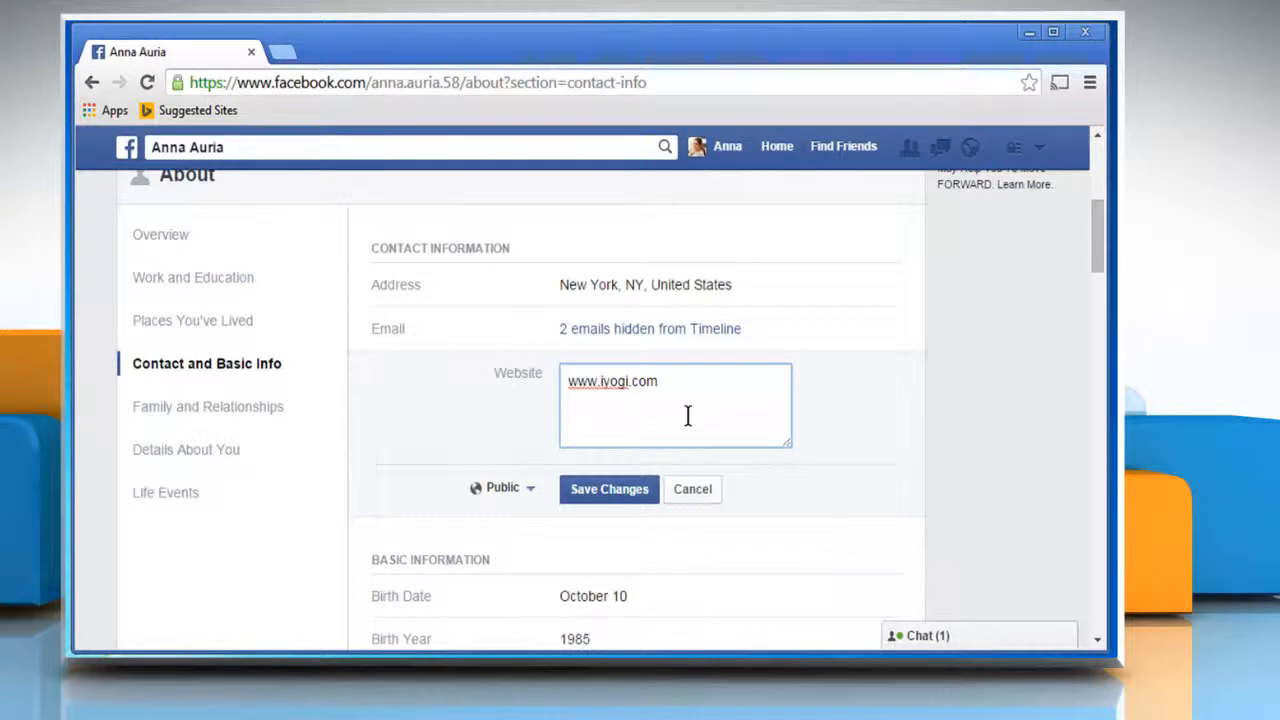
click(612, 489)
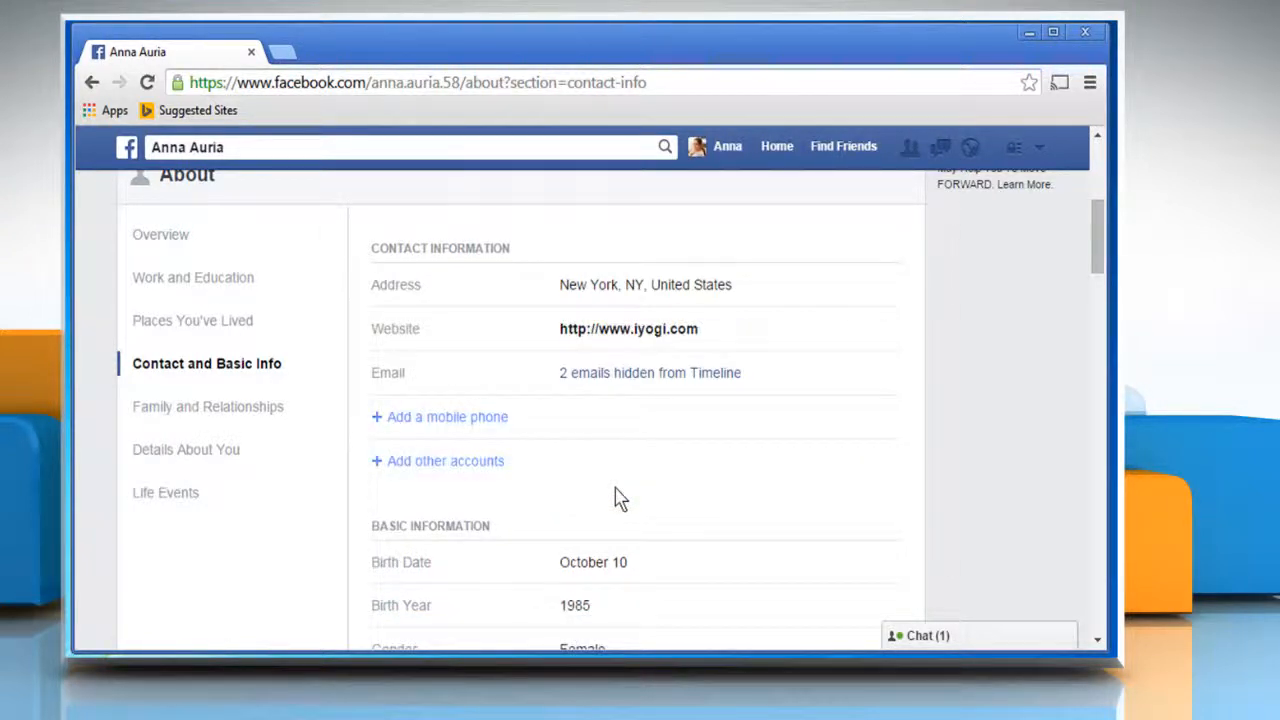